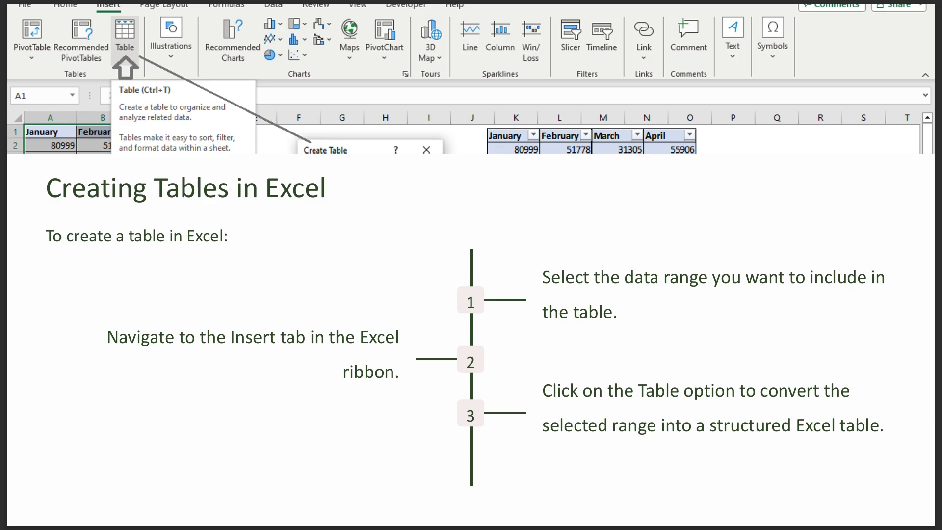
key(Right)
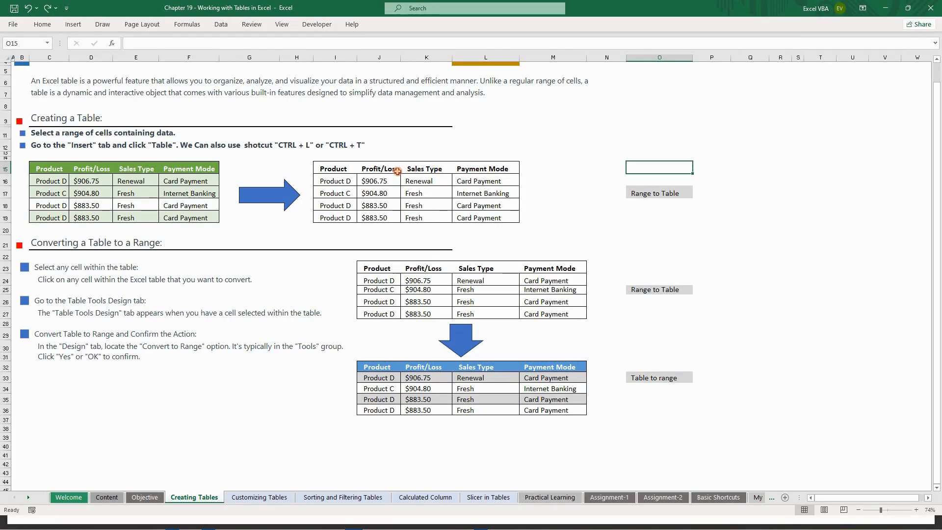
Convert the range I15:L19 under "Creating a Table" into a table with headers
drag(352, 168, 478, 223)
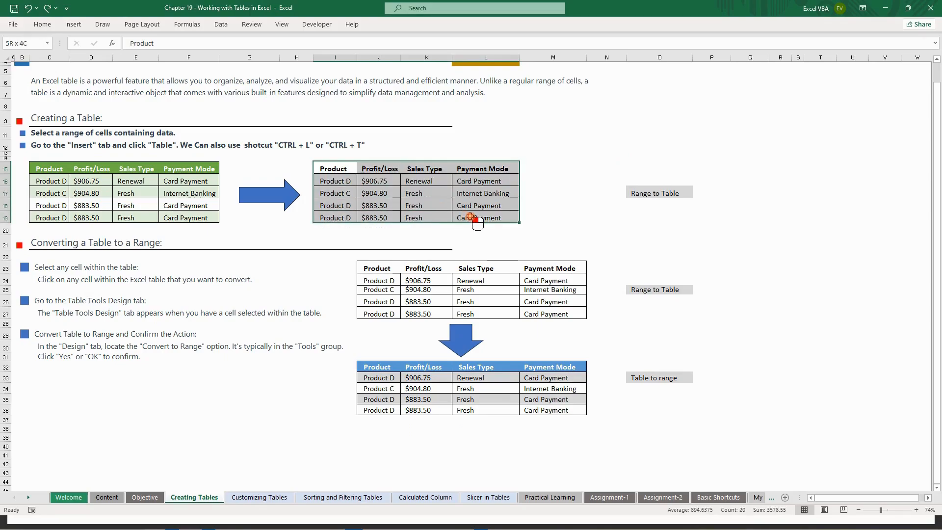
click(407, 200)
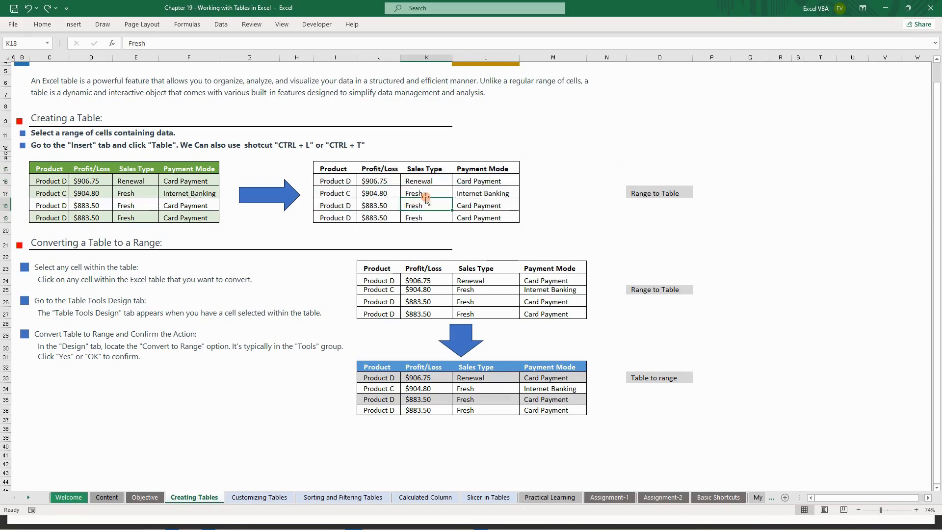
click(328, 167)
drag(327, 168, 463, 214)
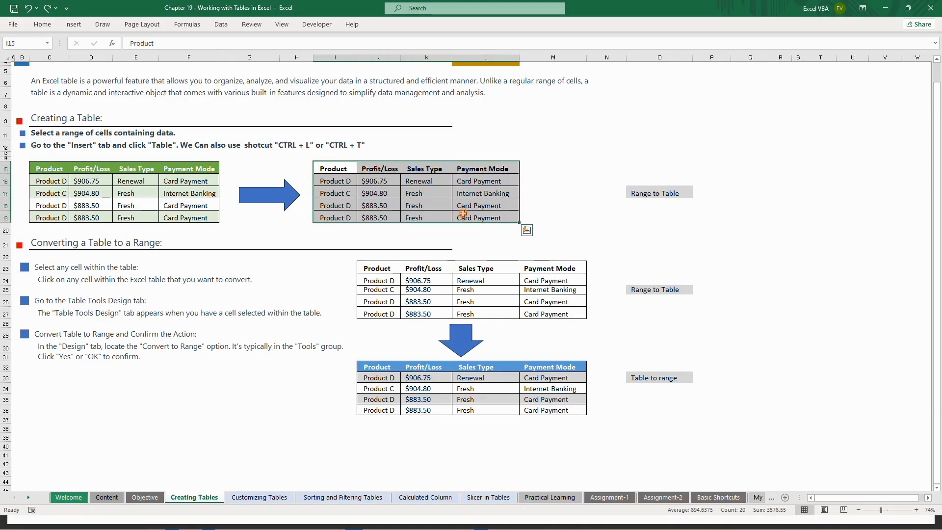
click(76, 26)
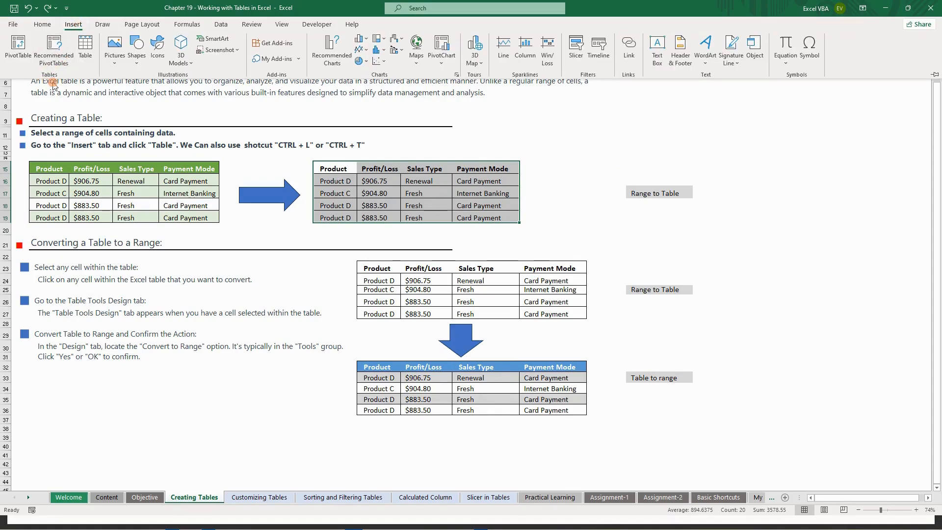
click(85, 52)
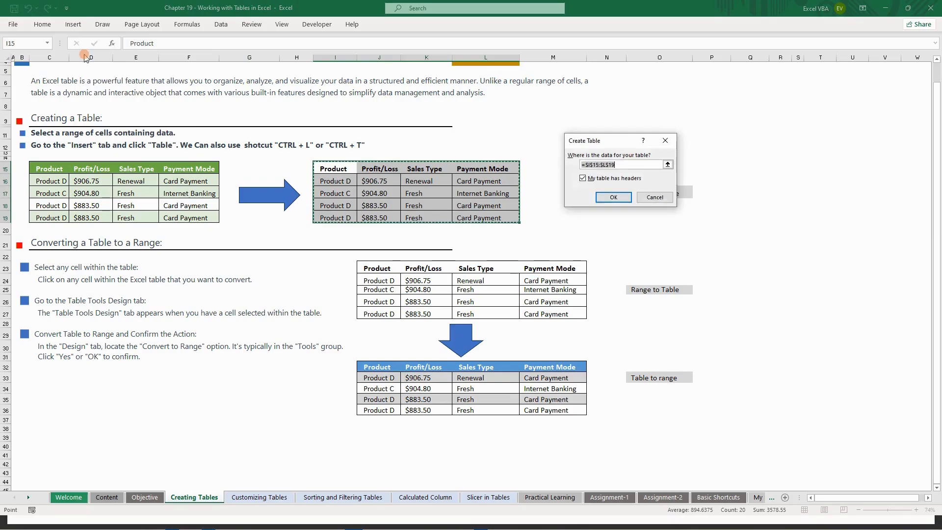
mouse_move(579, 141)
mouse_down()
mouse_move(549, 142)
mouse_move(584, 142)
mouse_up()
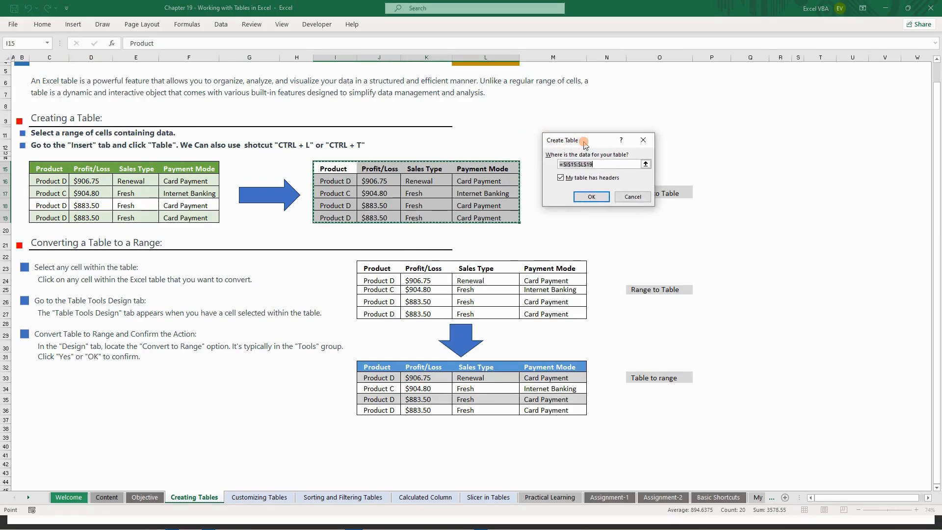
click(599, 165)
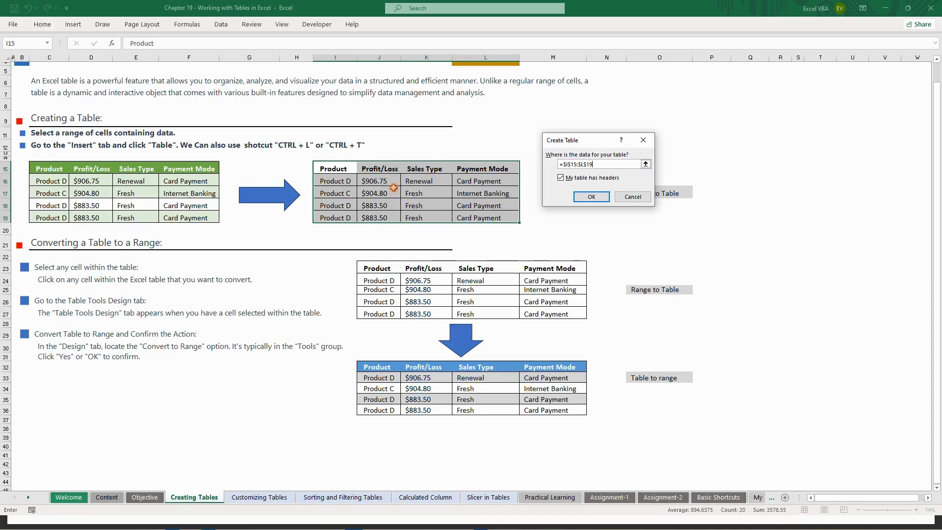
click(590, 197)
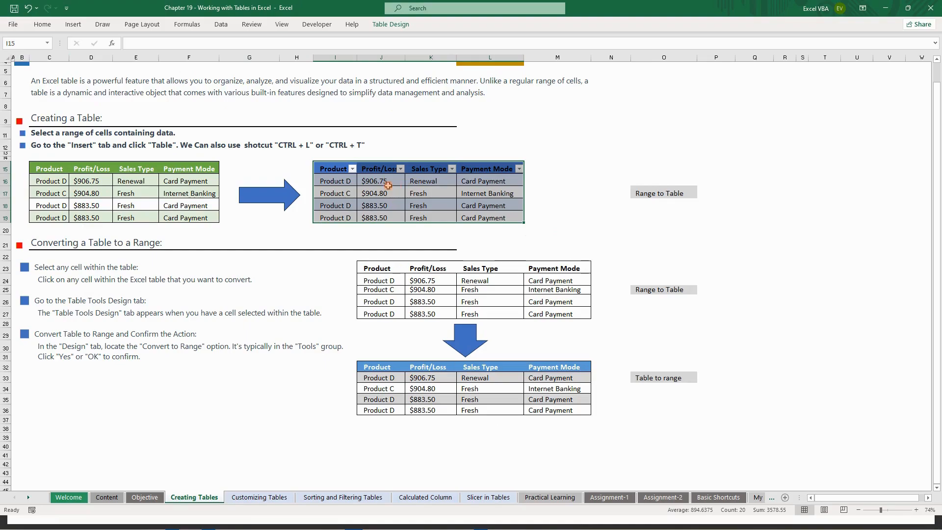
click(427, 193)
click(373, 182)
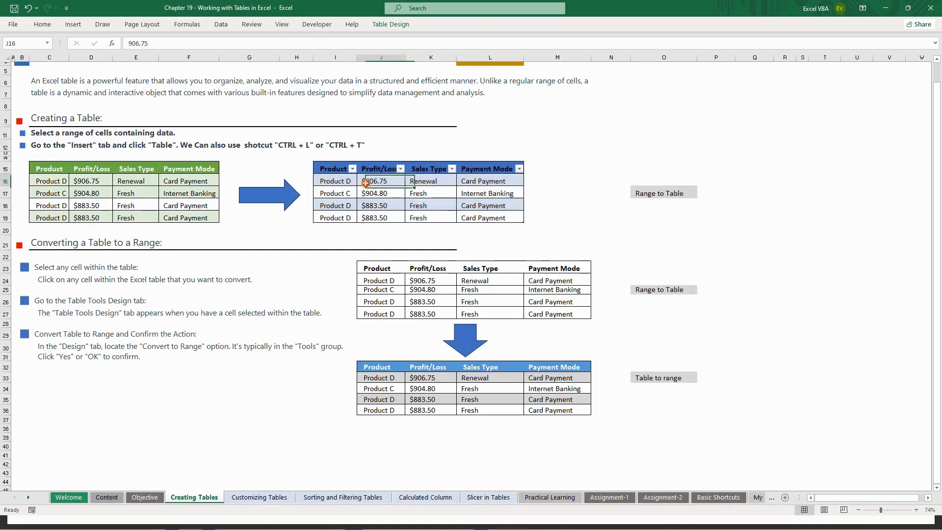
click(370, 200)
click(425, 196)
click(499, 189)
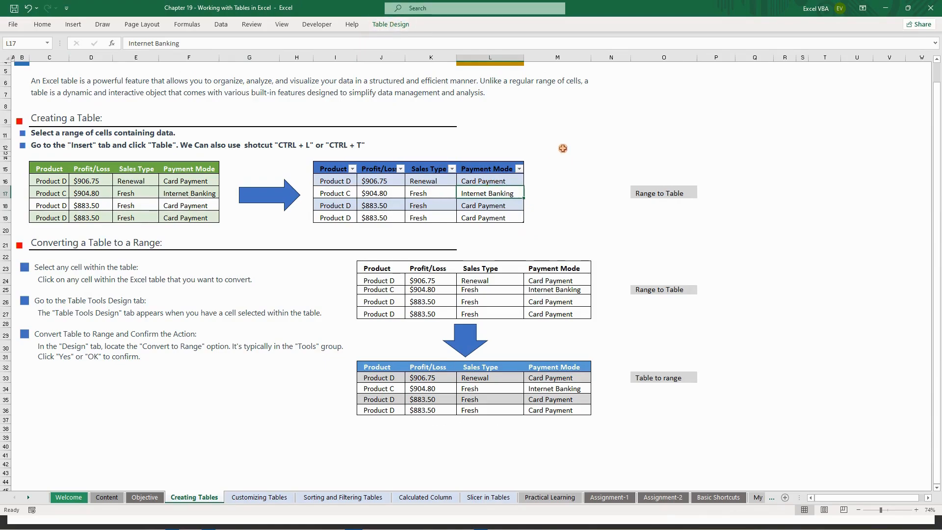
click(589, 145)
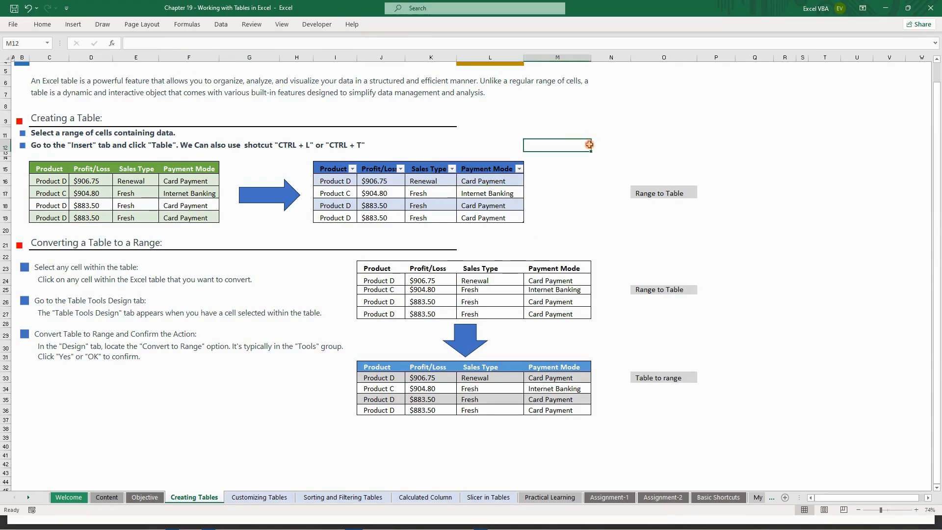
click(615, 115)
click(609, 142)
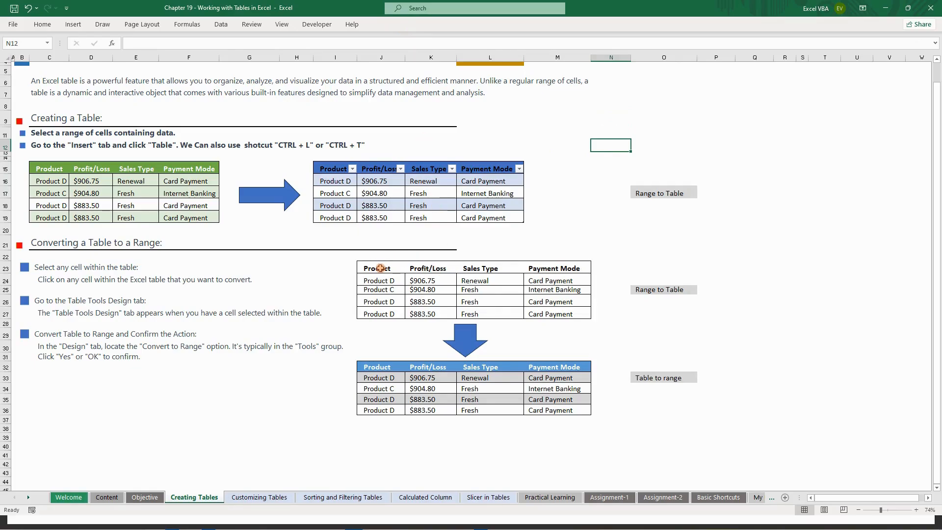
Convert the range J23:M27 under "Converting a Table to a Range" into a table with headers
drag(380, 268, 541, 316)
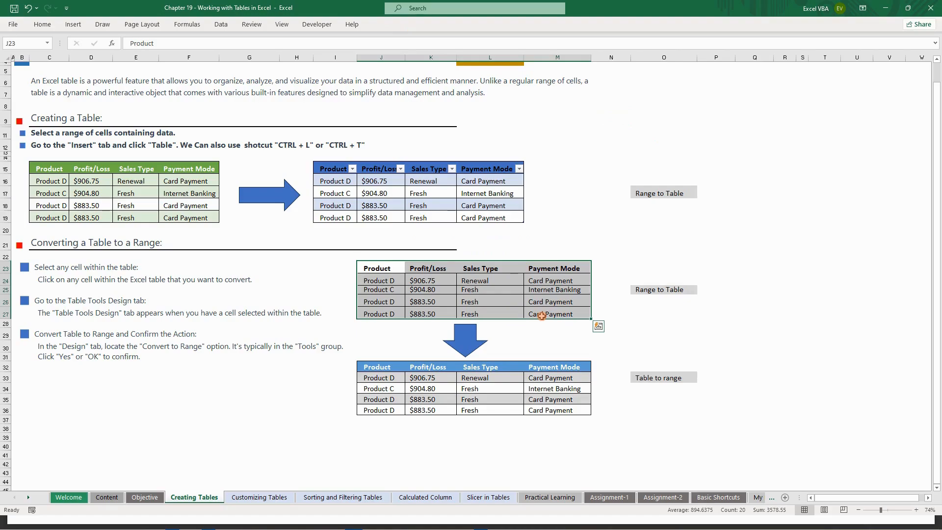
key(ctrl+t)
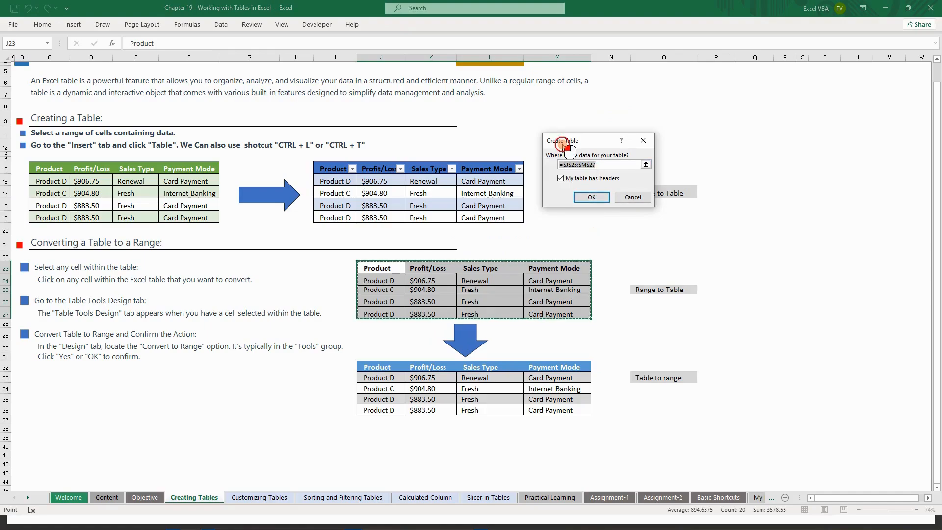
drag(564, 146, 561, 150)
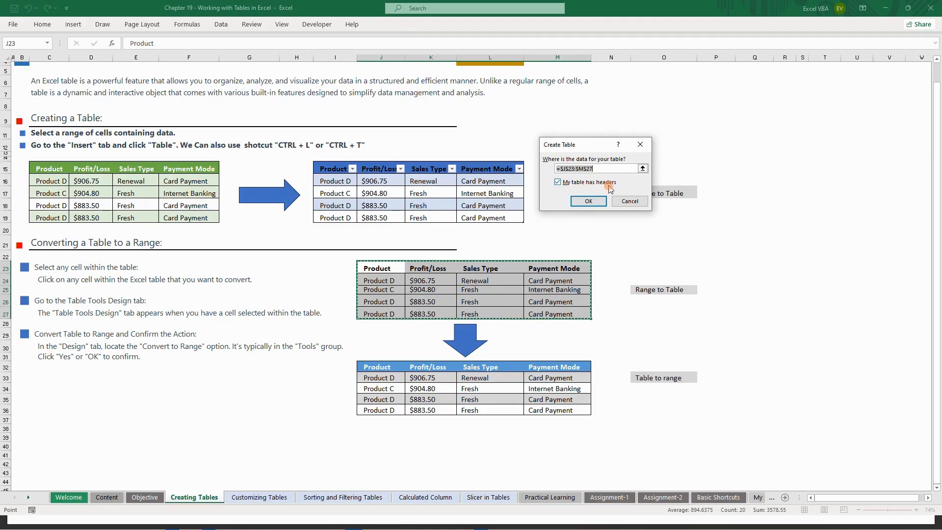
click(595, 202)
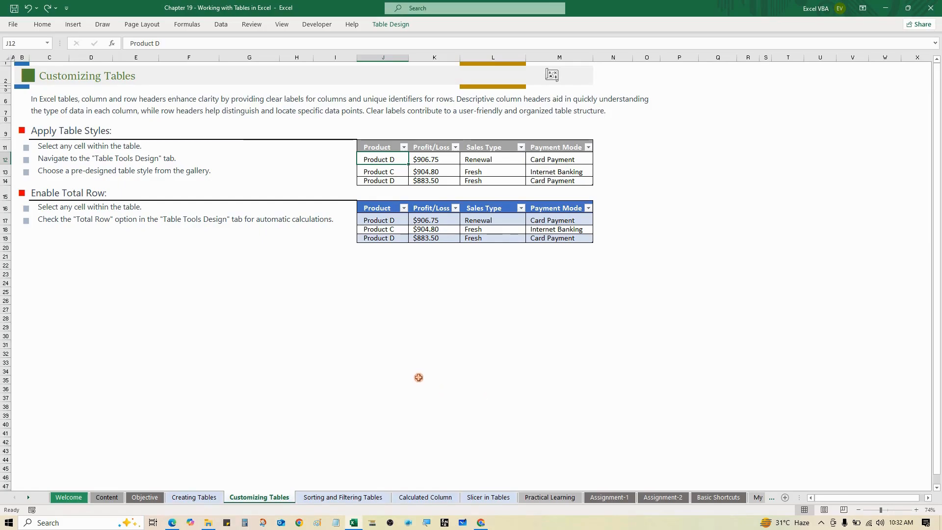
Apply the orange style from the Dark group to the table beside "Apply Table Styles" on the Customizing Tables sheet
click(383, 144)
click(435, 160)
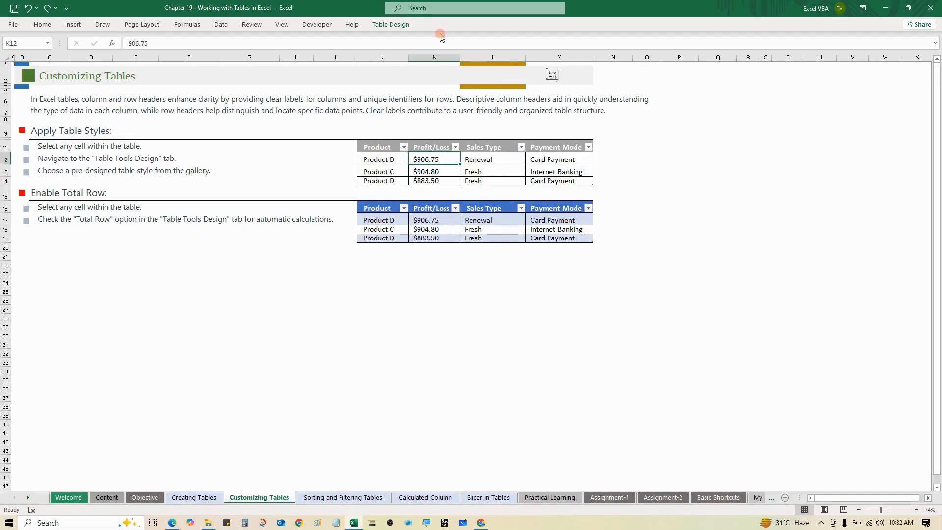
click(406, 24)
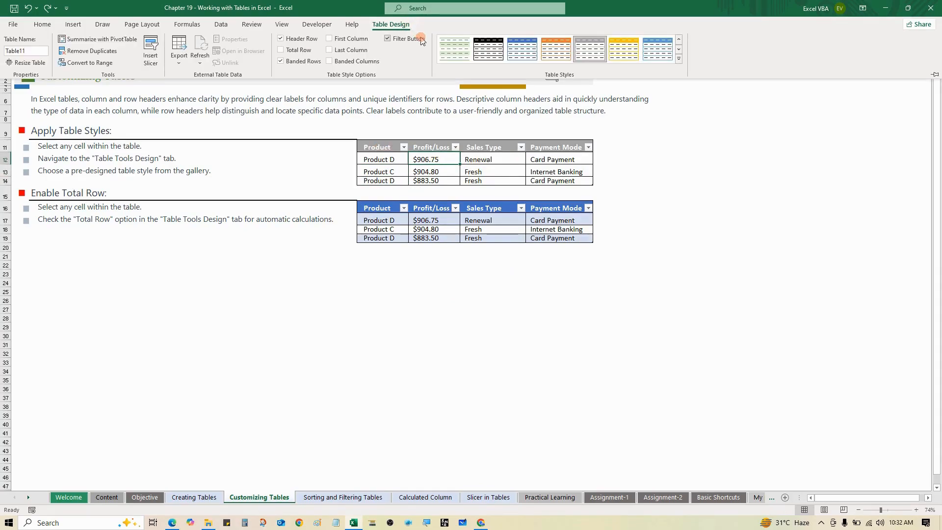
click(678, 59)
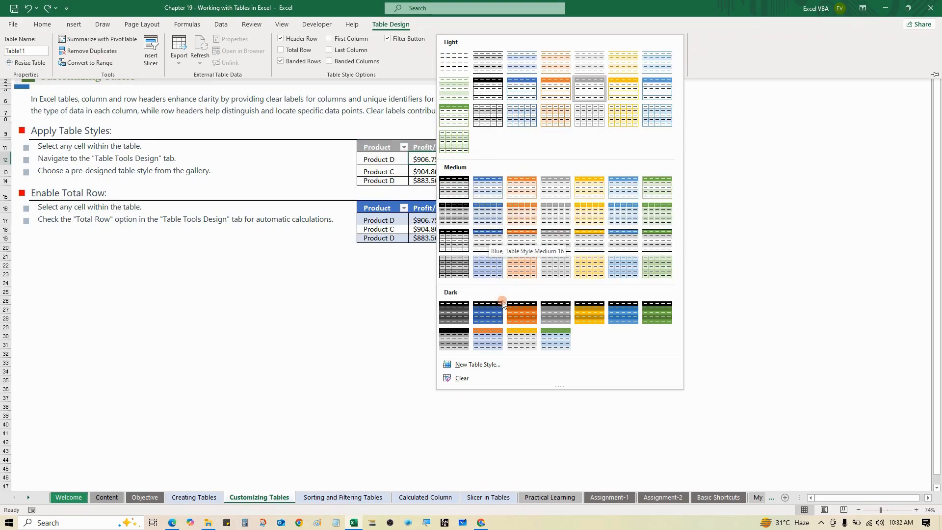
click(514, 315)
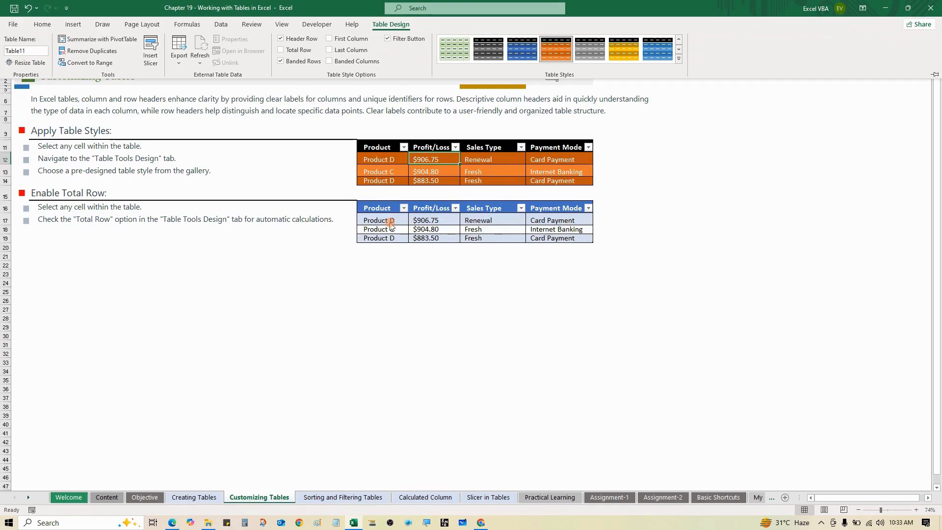
Enable the Total Row for the blue table beside "Enable Total Row"
click(383, 208)
click(417, 219)
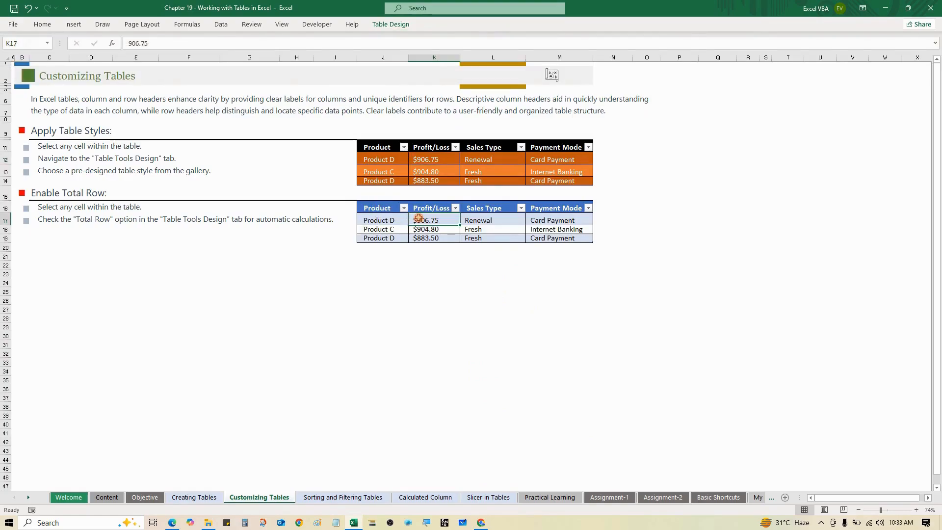
click(389, 25)
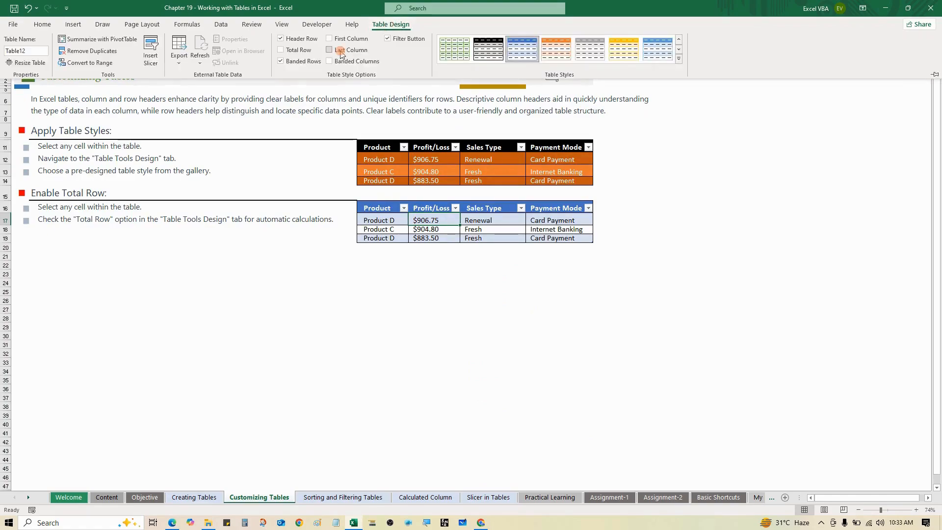
click(299, 51)
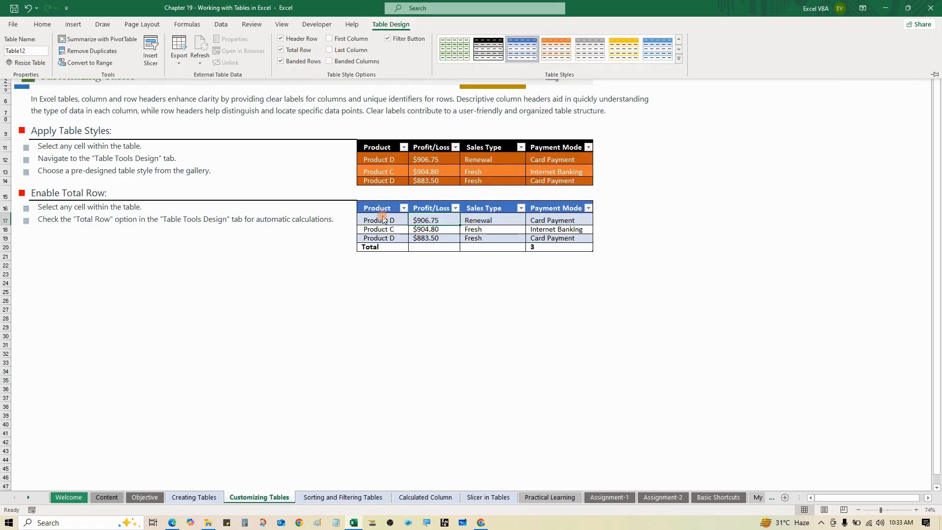
Set the Profit/Loss total in cell K20 to the Sum function
click(413, 226)
click(427, 250)
click(429, 249)
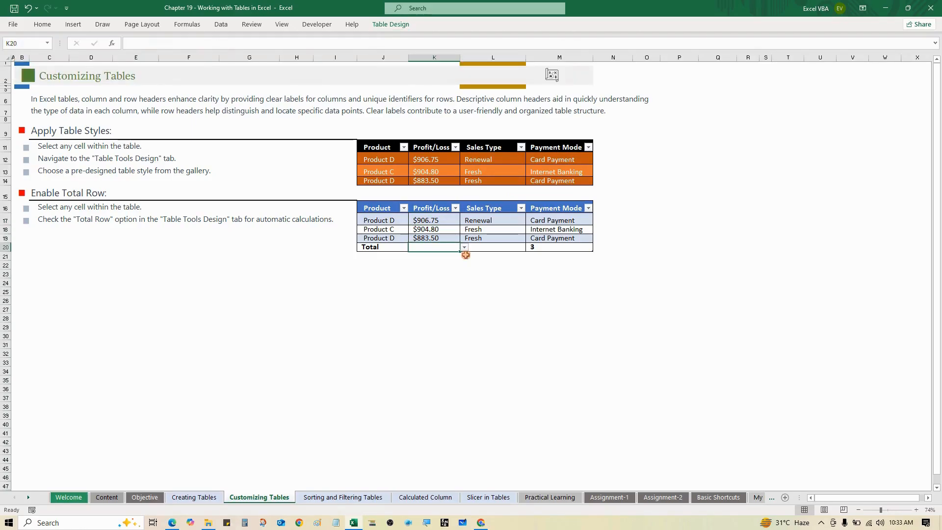
scroll(464, 251, up, 7)
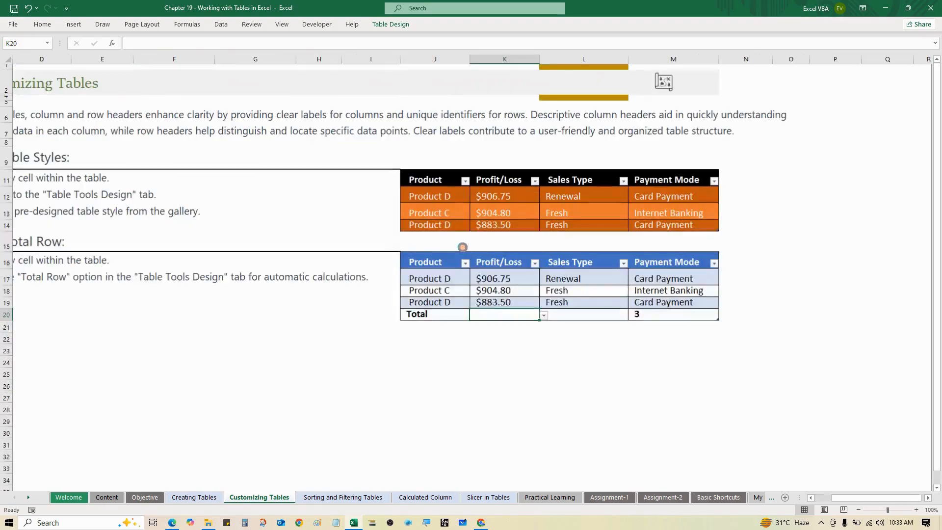
scroll(589, 407, down, 3)
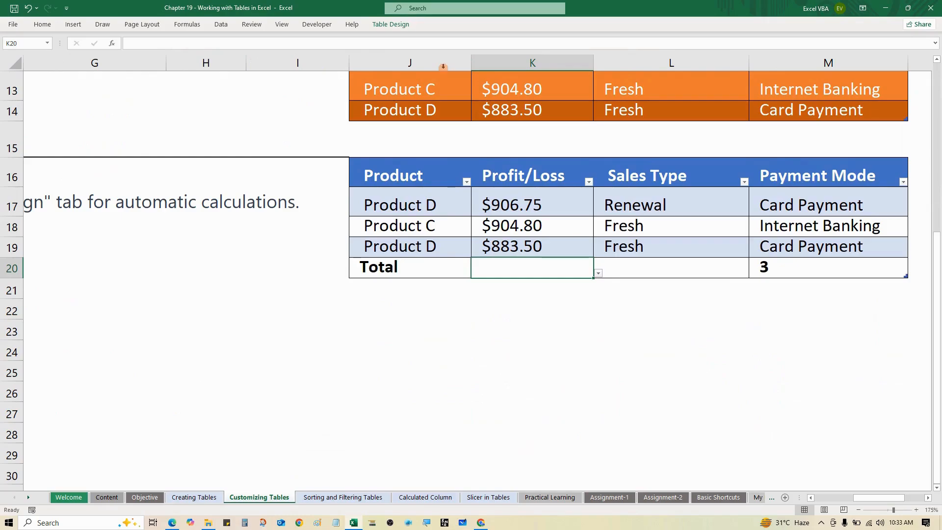
click(400, 25)
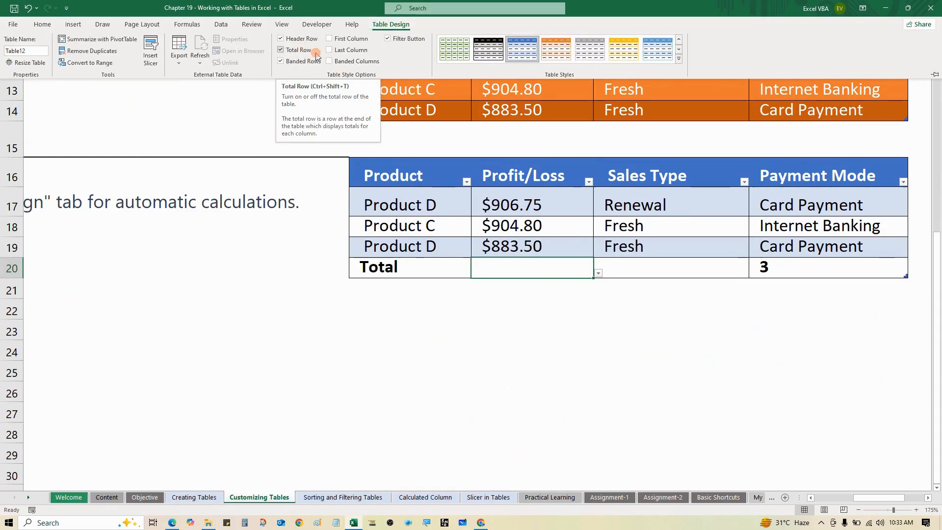
click(599, 274)
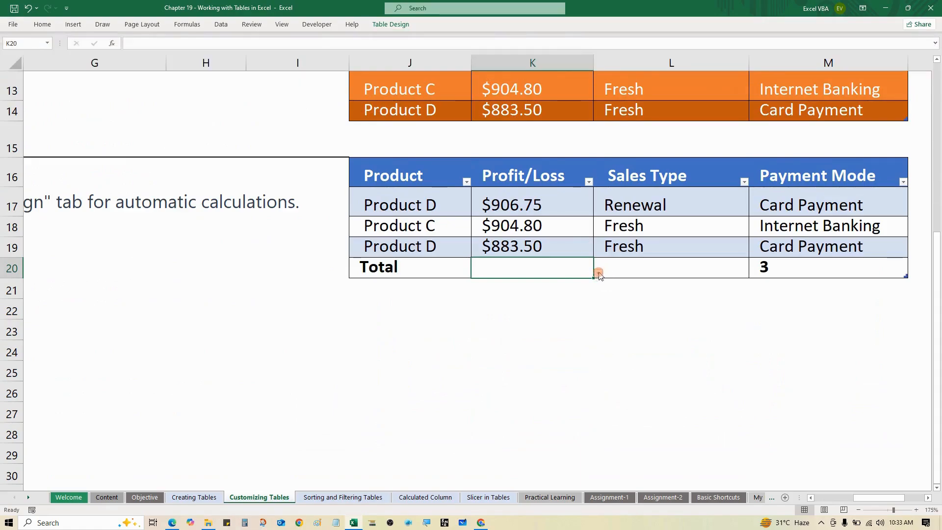
click(598, 274)
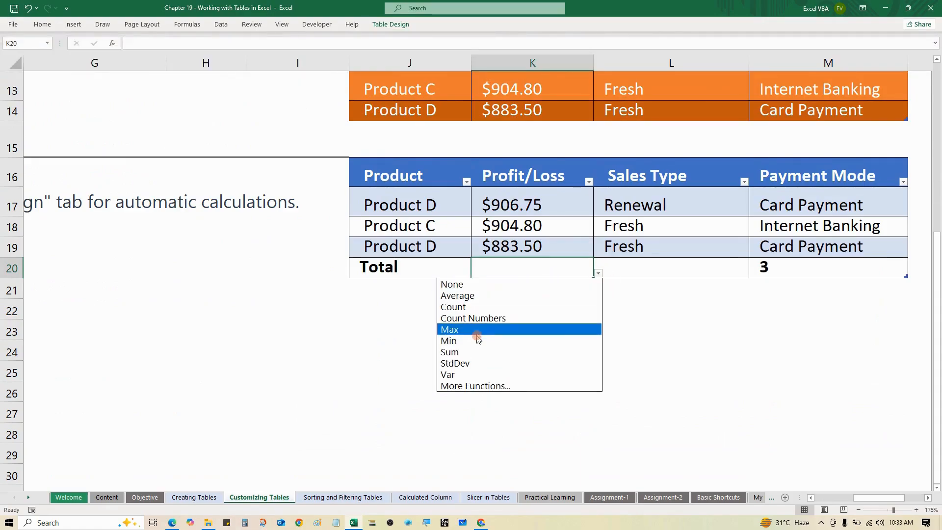
click(471, 352)
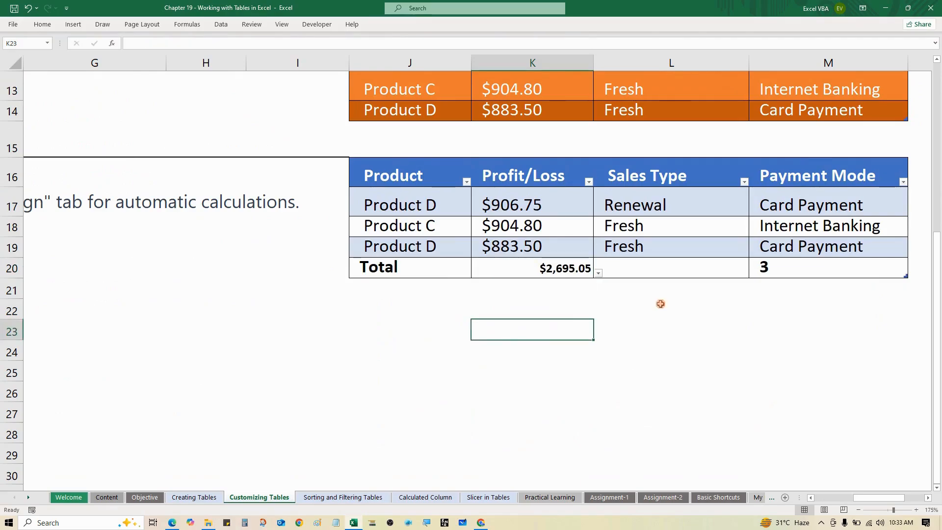
View the functions offered for the Sales Type total in cell L20, then close the list without choosing one
click(676, 268)
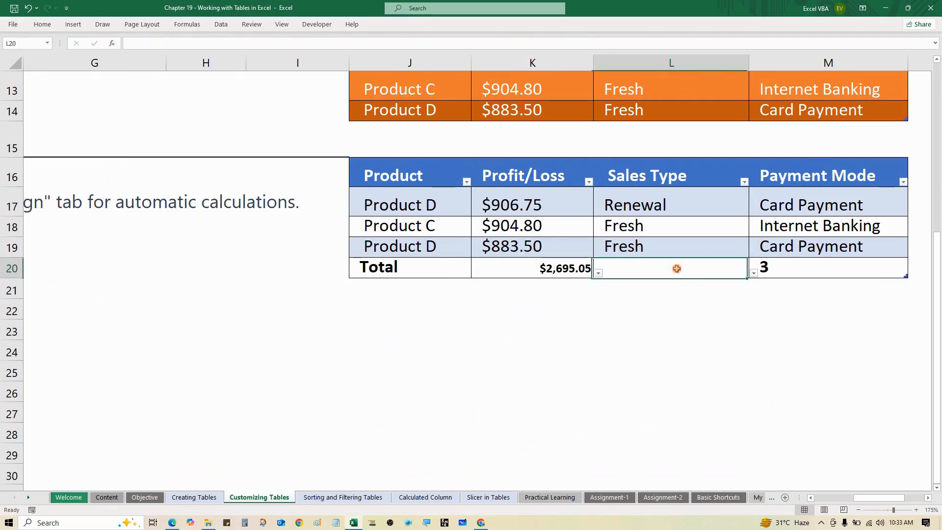
click(753, 273)
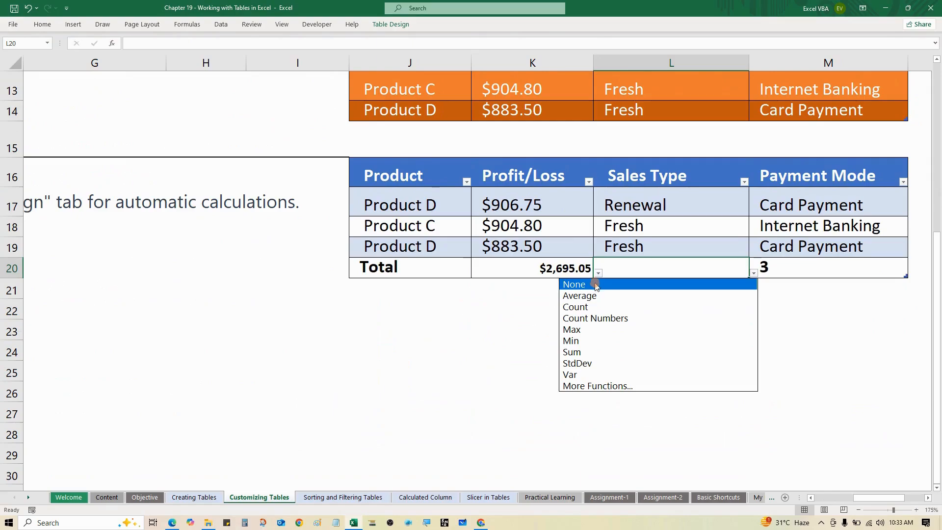
click(480, 298)
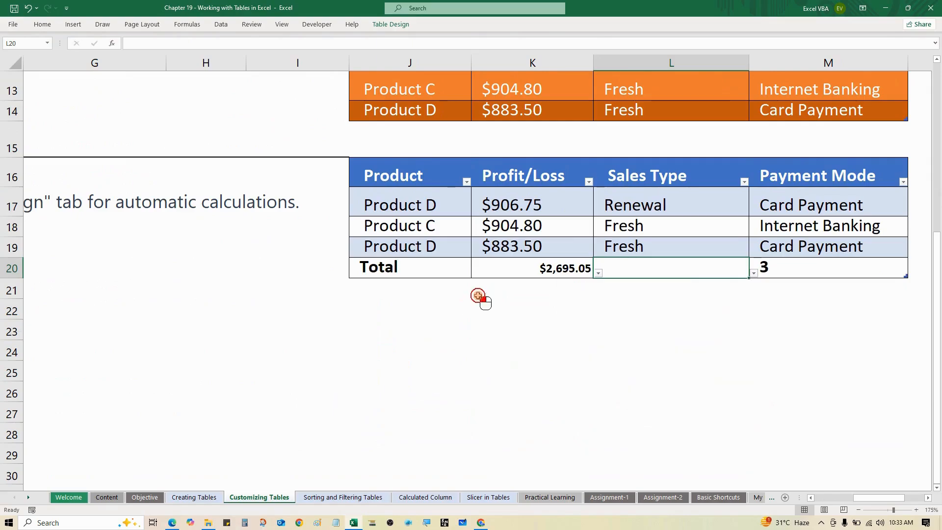
scroll(477, 296, down, 4)
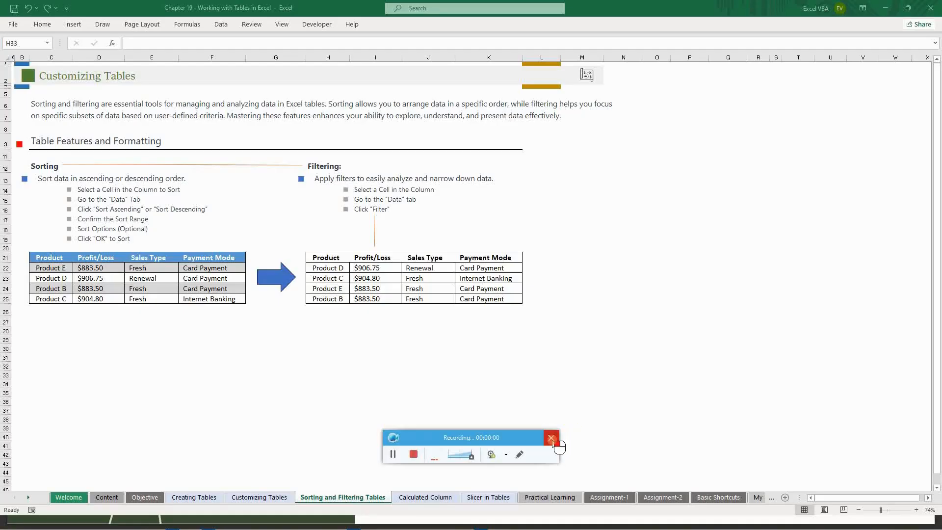
click(555, 439)
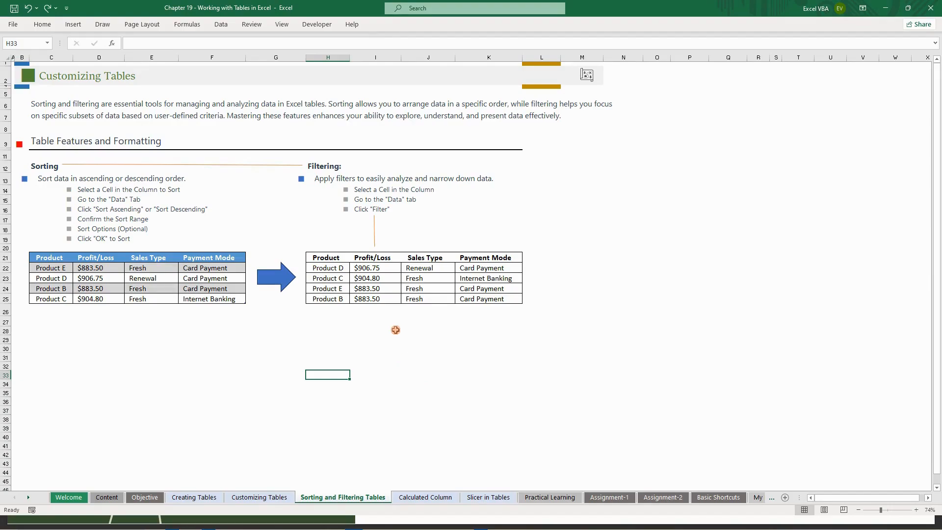
Convert the range H21:K25 below "Filtering" on the Sorting and Filtering Tables sheet into a table with headers
drag(342, 259, 478, 299)
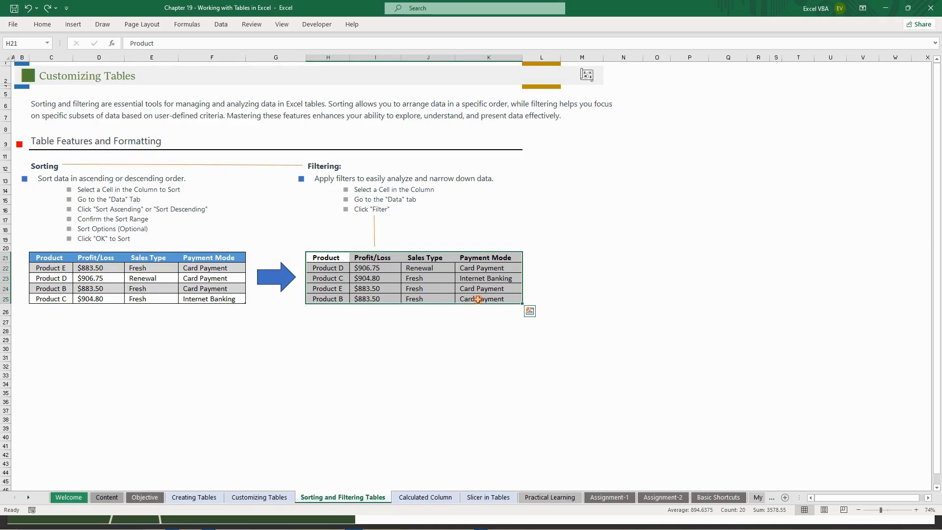
key(ctrl+t)
key(Return)
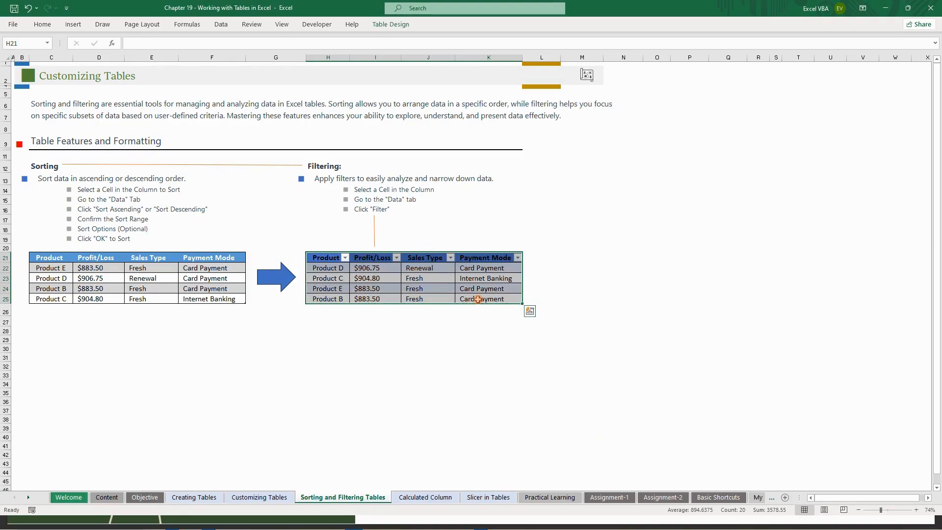
click(478, 299)
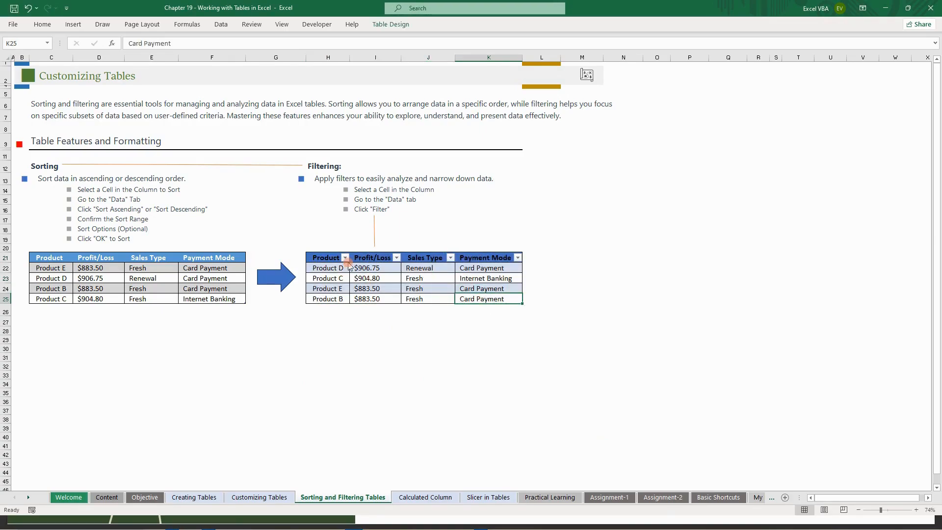
View the filter menus of the Profit/Loss, Sales Type and Payment Mode columns without choosing anything
click(397, 258)
click(450, 259)
click(518, 259)
click(381, 289)
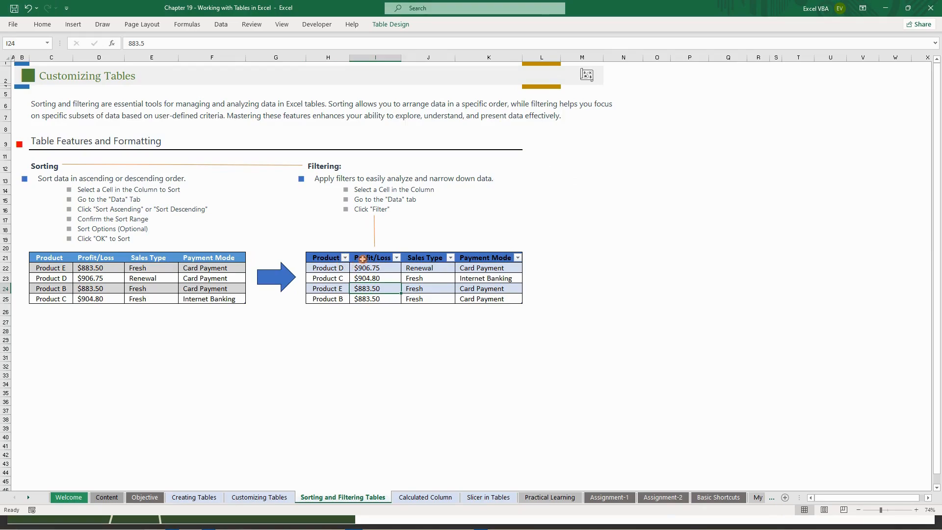
Toggle the Filter Button option of the new table off and back on
click(370, 277)
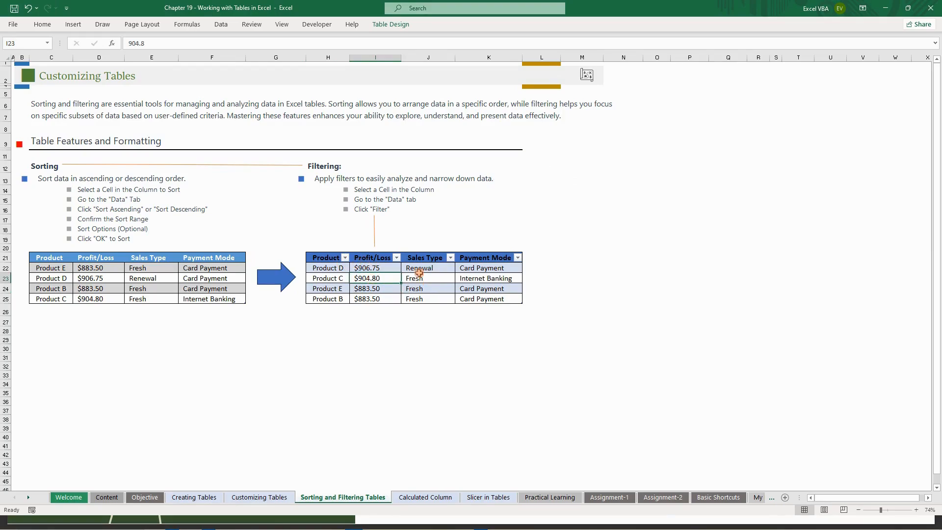
click(384, 29)
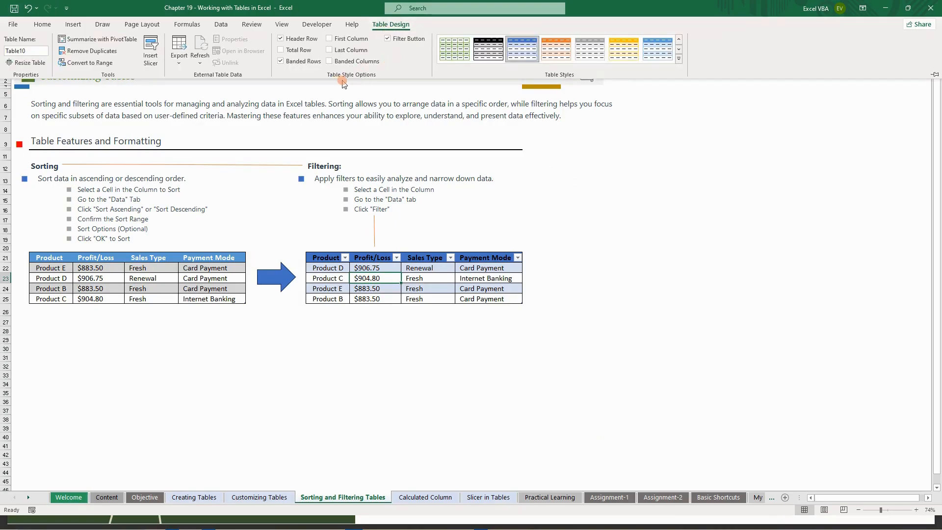
click(407, 43)
click(401, 40)
click(401, 41)
click(403, 44)
click(405, 44)
View the Product column's sort and filter choices, including Sort by Color, and close them without applying any
click(346, 257)
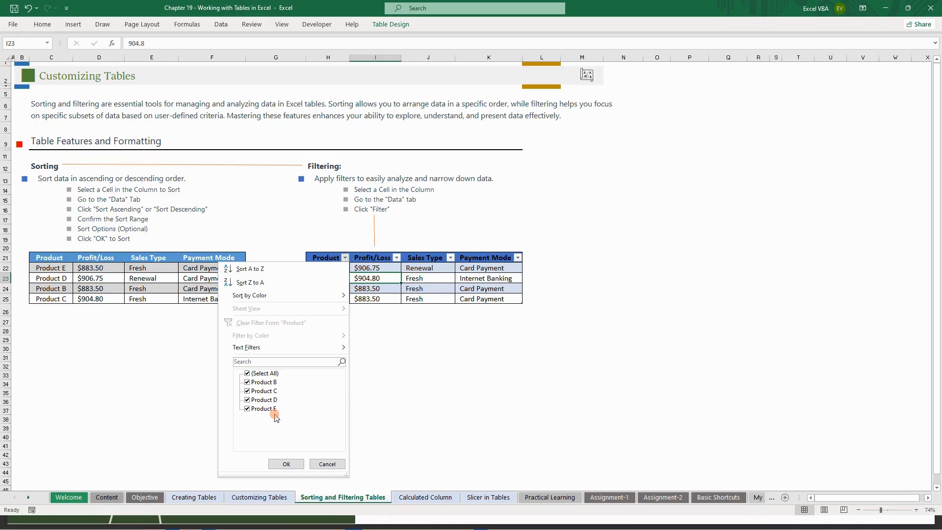
click(412, 283)
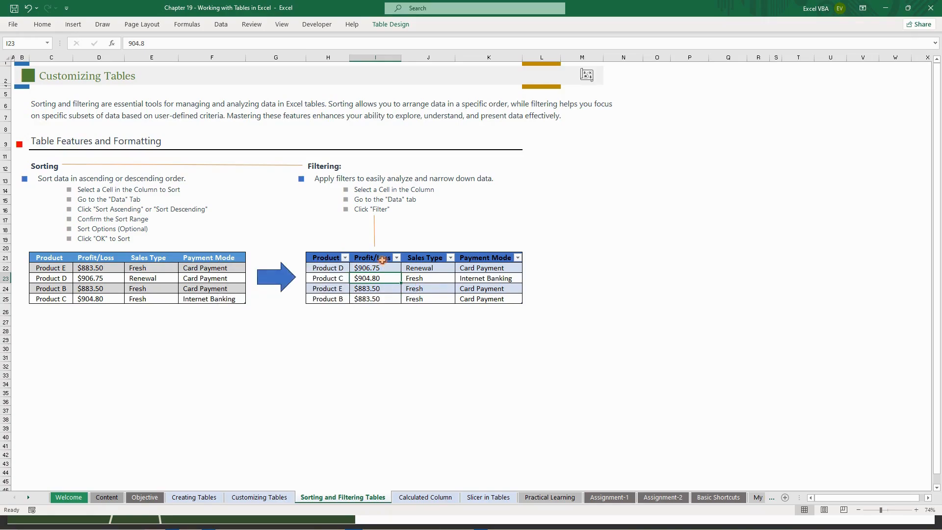
click(345, 257)
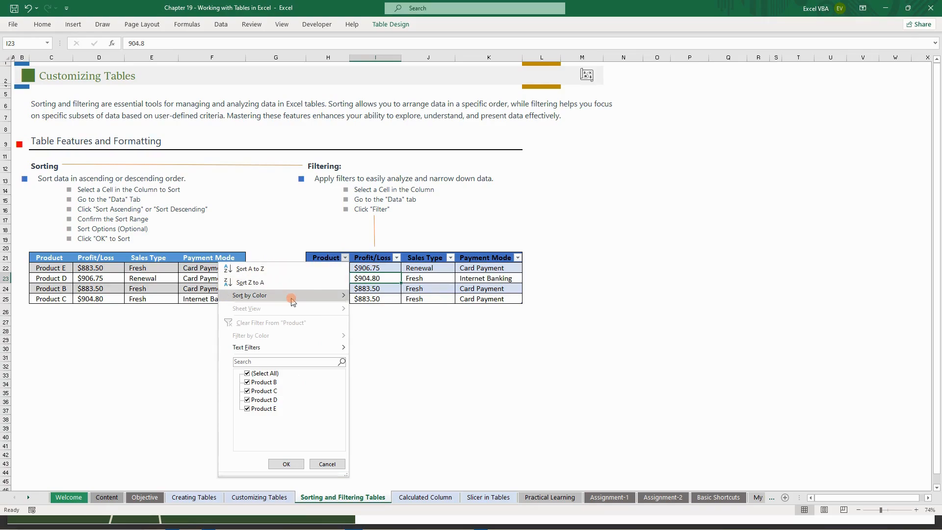
mouse_move(329, 296)
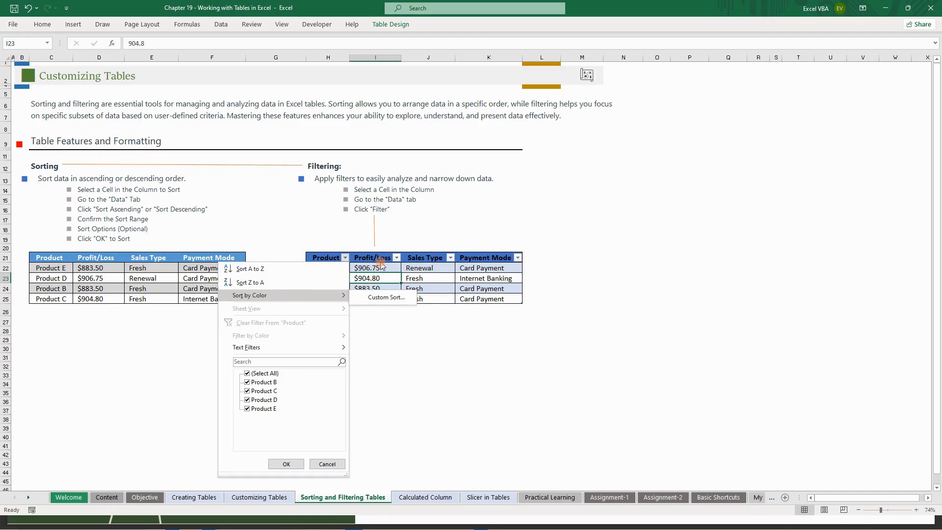
click(406, 278)
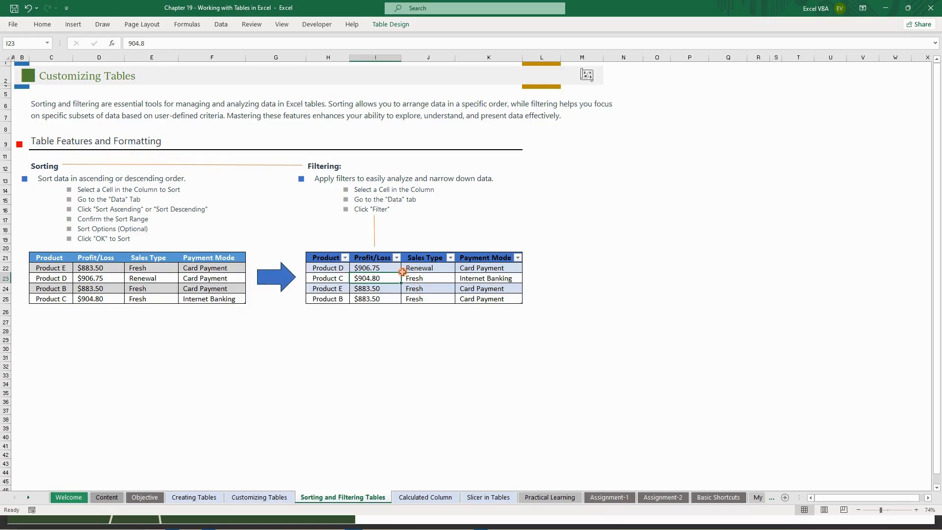